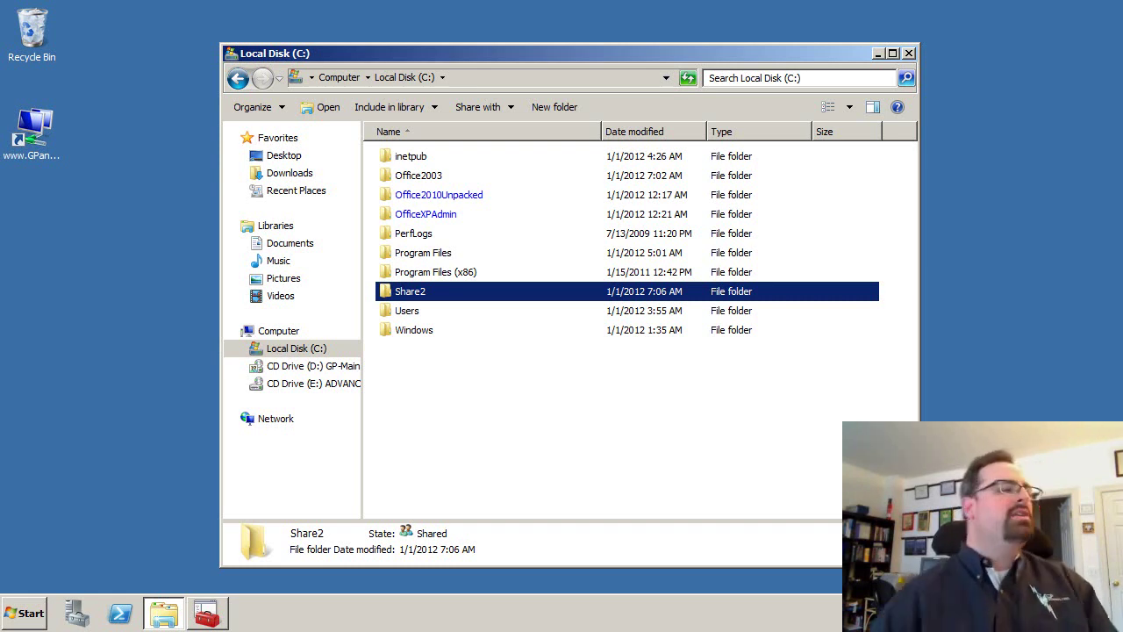
Open secret.txt in the Share2 folder to read its contents, and close it again
double_click(416, 291)
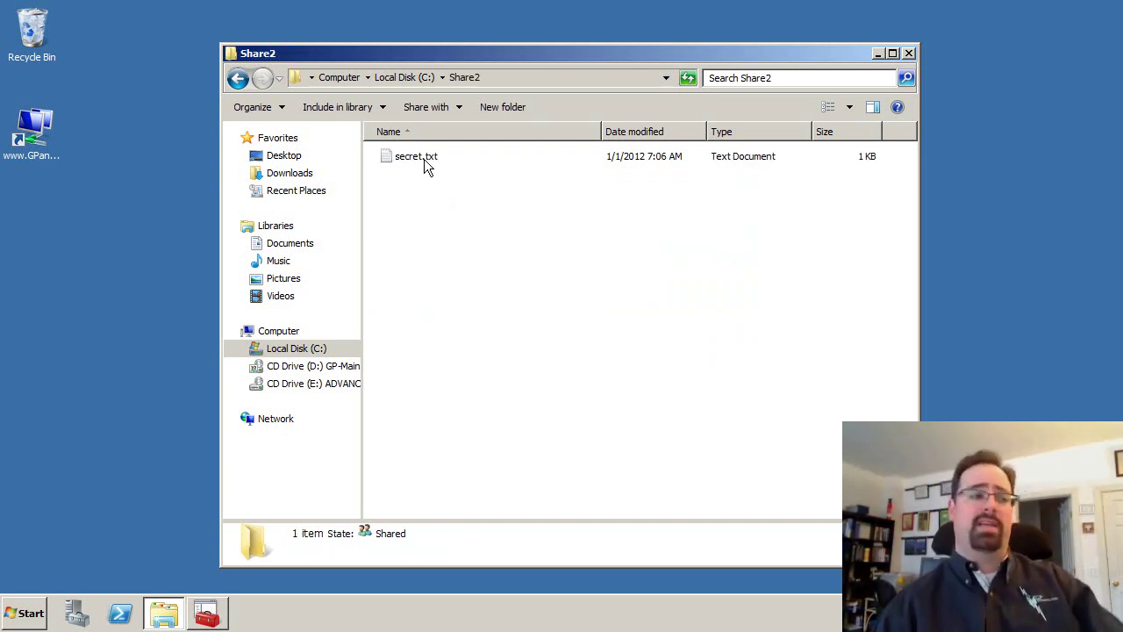
double_click(426, 163)
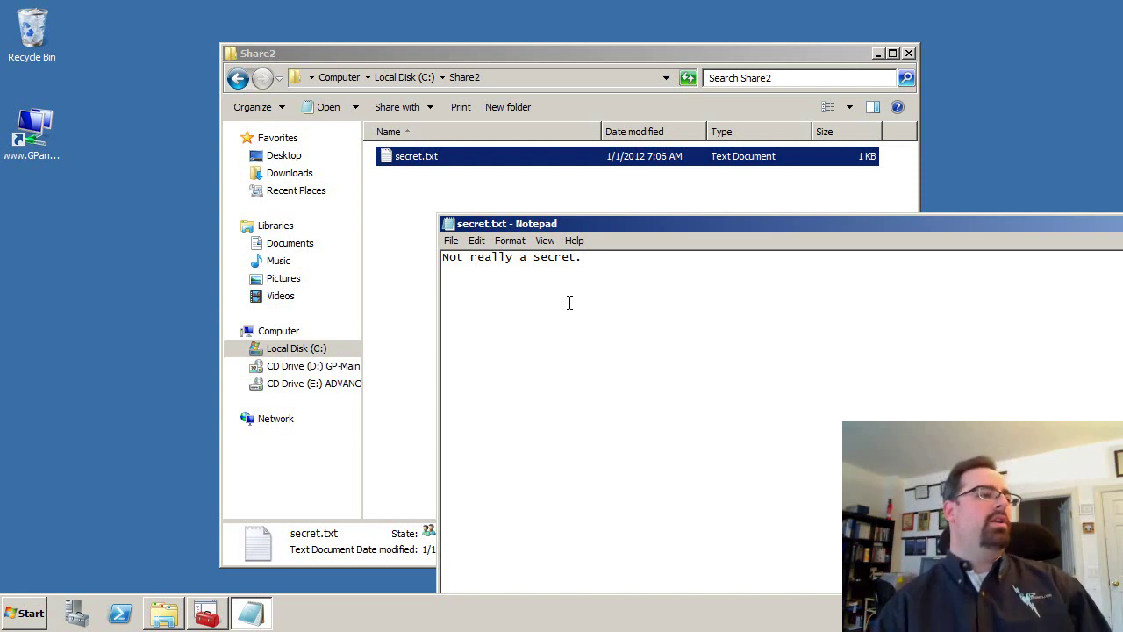
key(alt+F4)
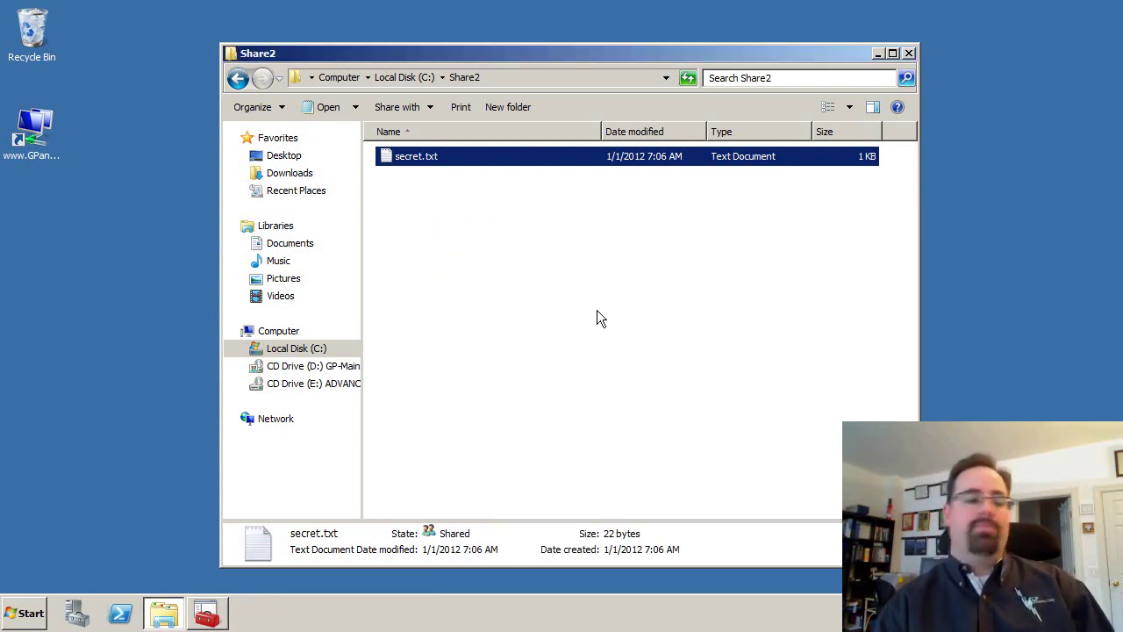
Open the advanced auditing settings of secret.txt for editing
click(473, 231)
right_click(425, 160)
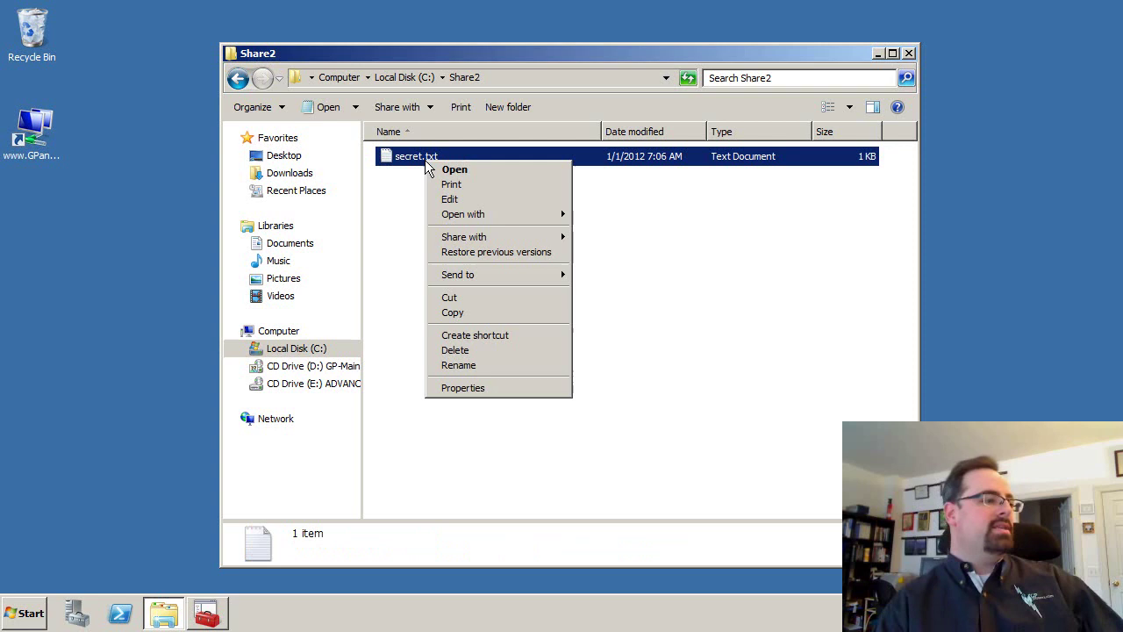
click(458, 387)
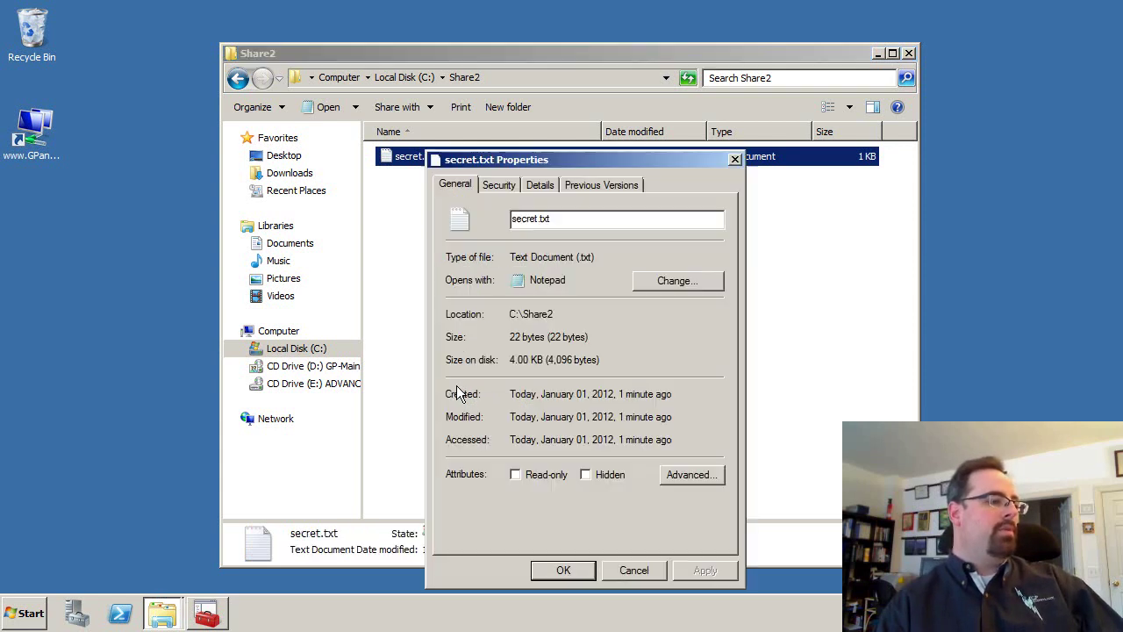
click(501, 185)
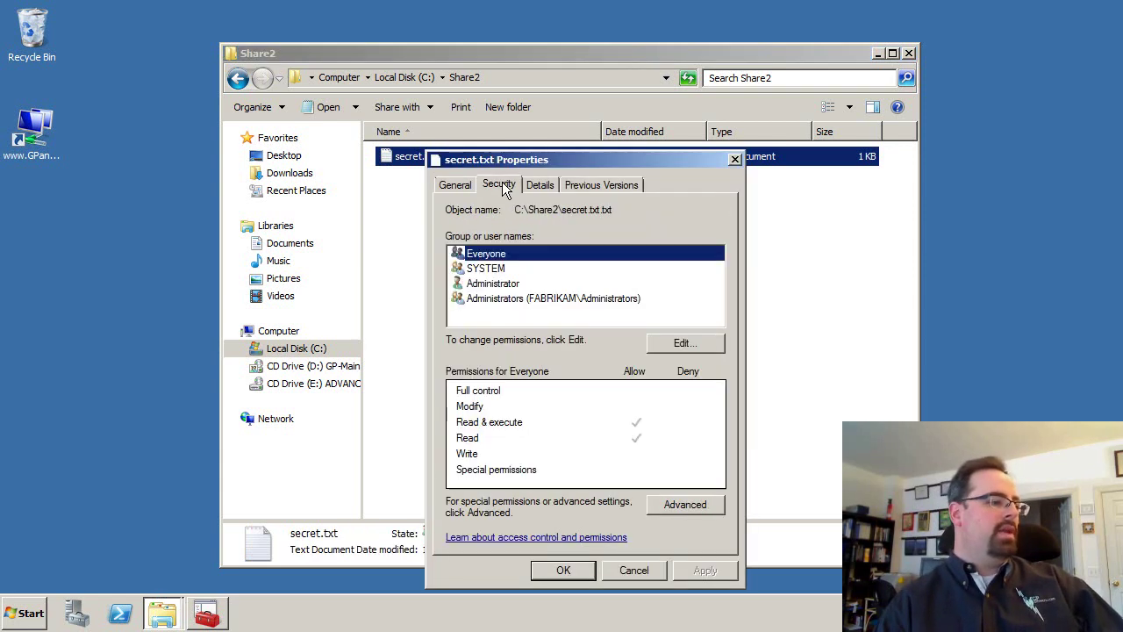
click(675, 505)
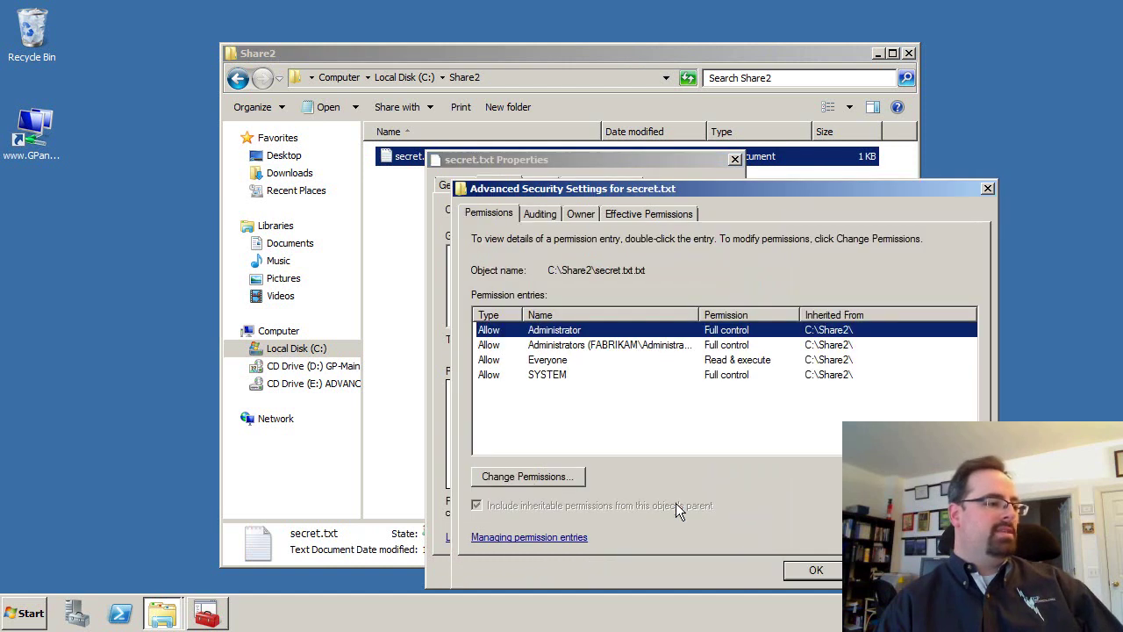
click(544, 216)
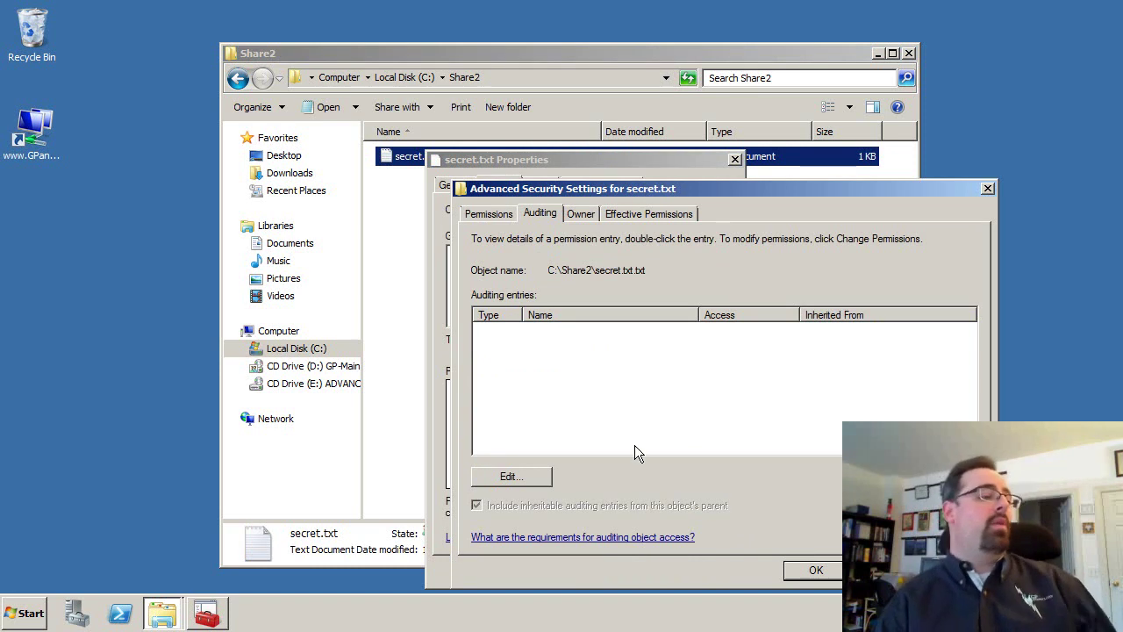
click(535, 481)
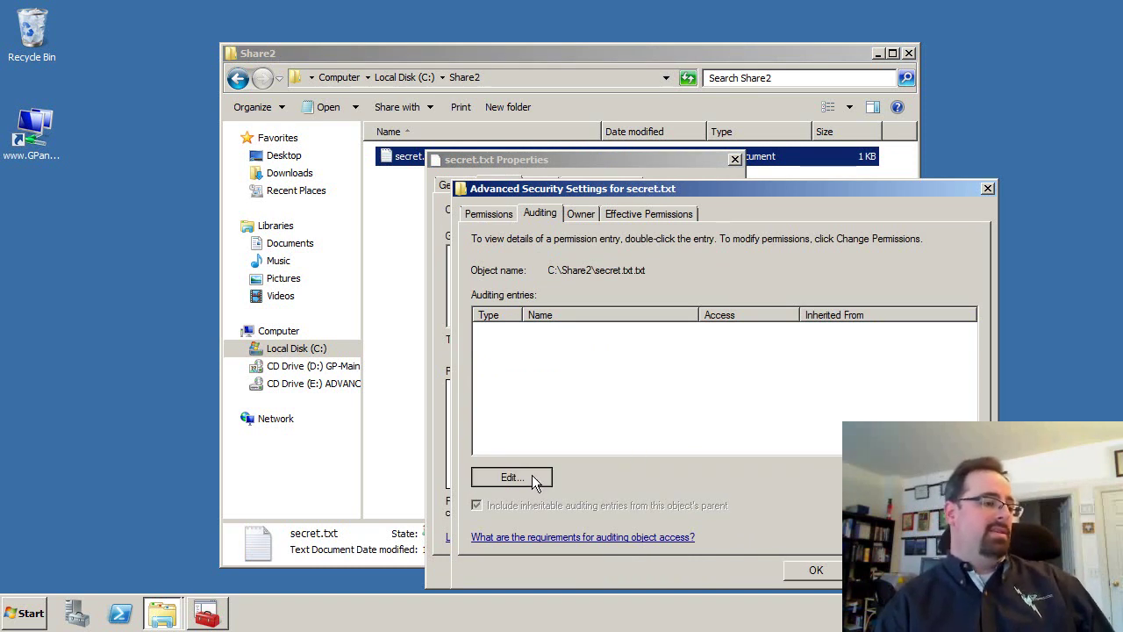
click(544, 477)
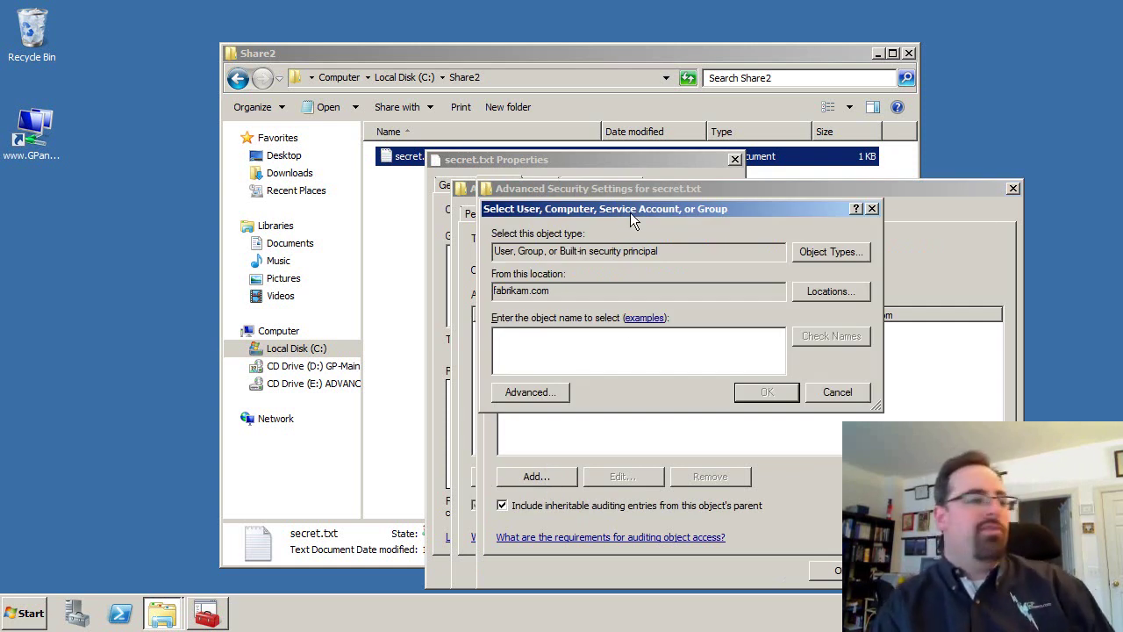
text(eastsale)
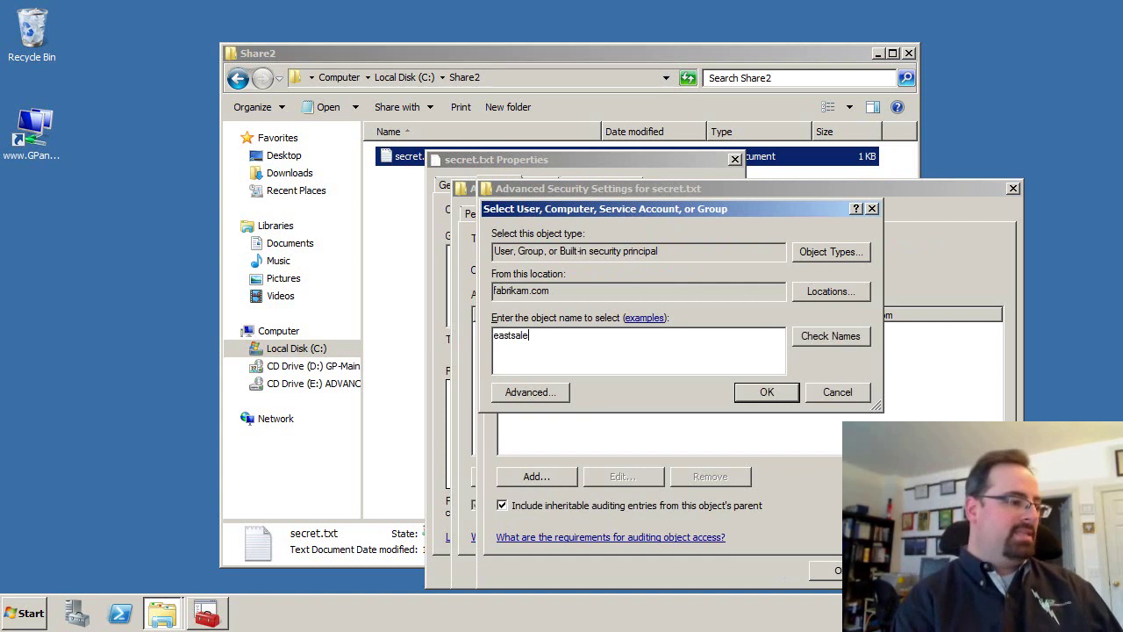
text(suser1)
key(Return)
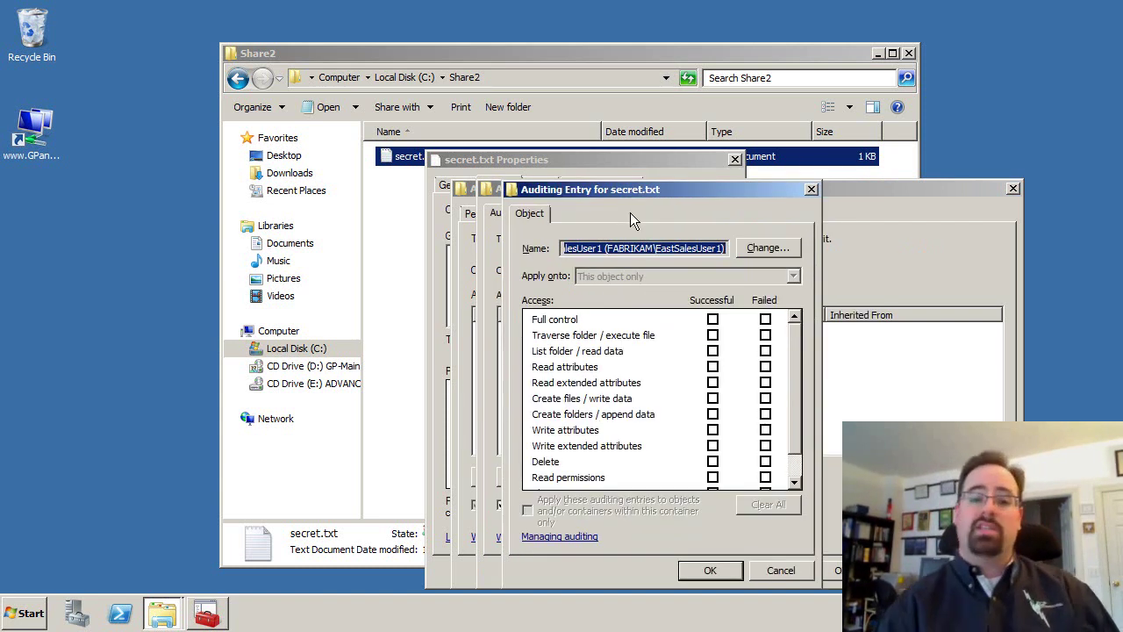
key(Escape)
click(541, 476)
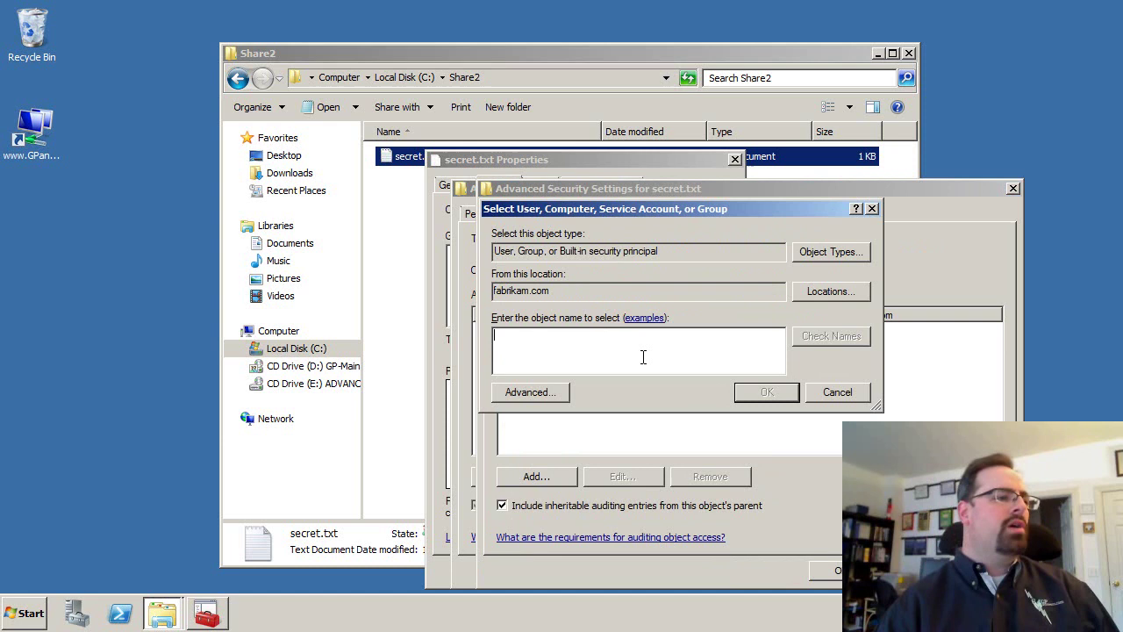
text(backup o)
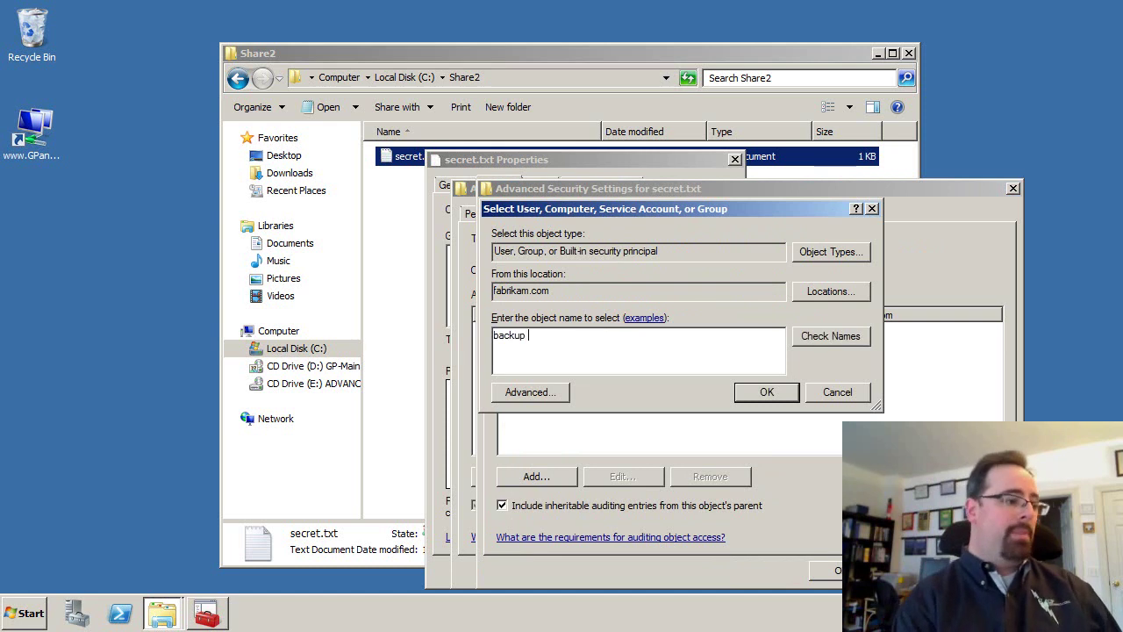
key(Return)
key(Escape)
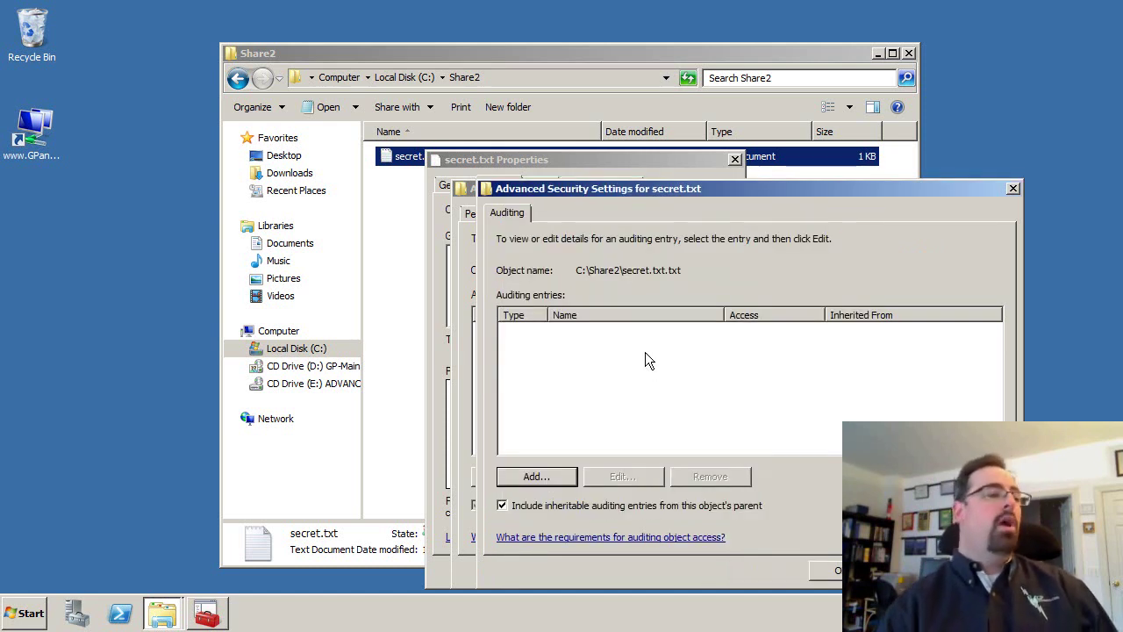
Add an auditing entry for Authenticated Users to secret.txt, looking the group up as auth
click(528, 477)
text(audi)
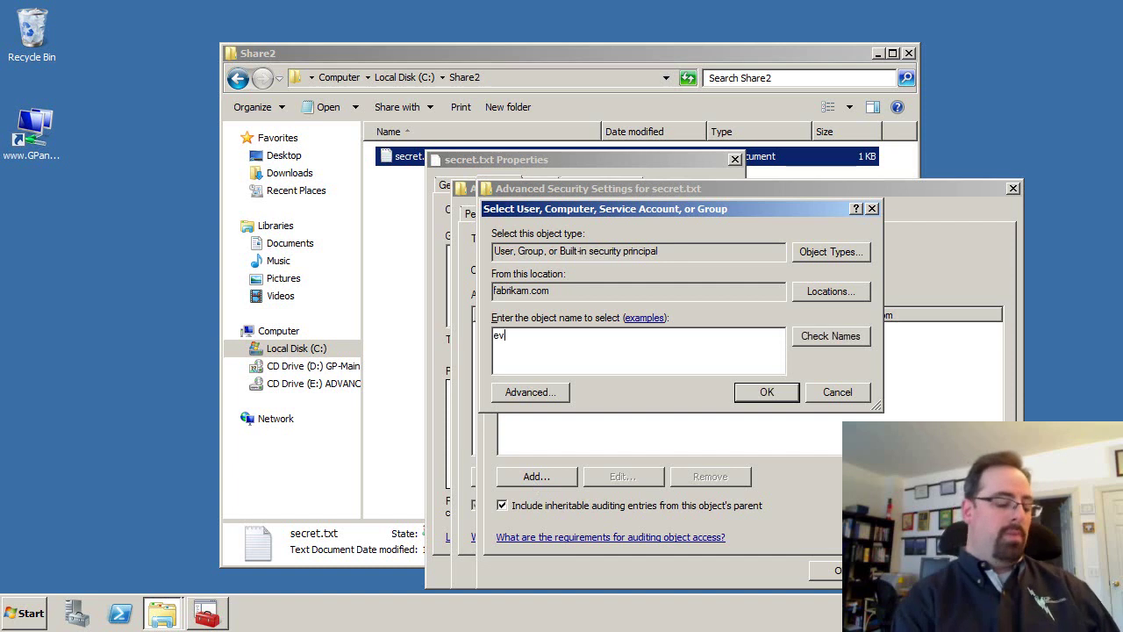
key(BackSpace)
key(BackSpace)
text(th)
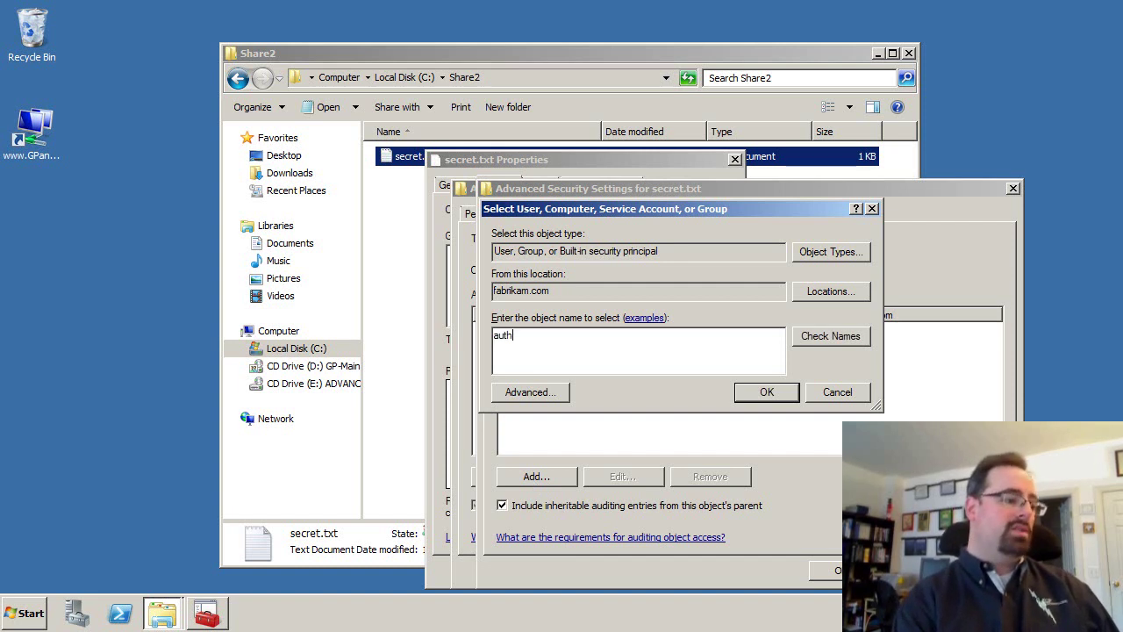
key(Return)
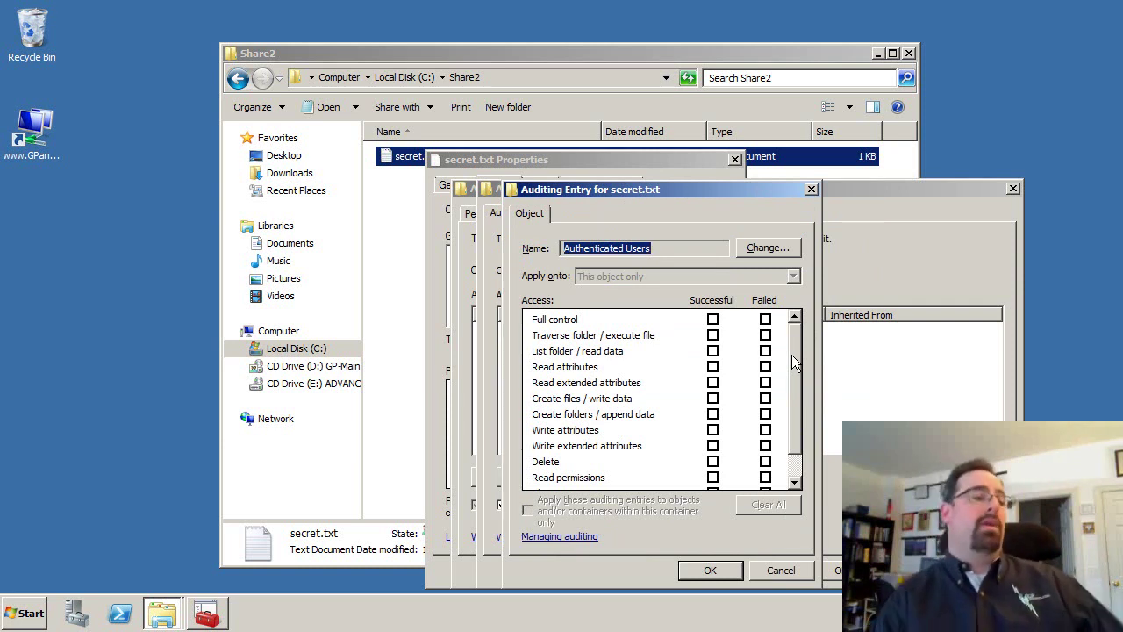
Audit successful Read attributes and Change permissions access and failed Write attributes access for Authenticated Users
scroll(797, 399, down, 1)
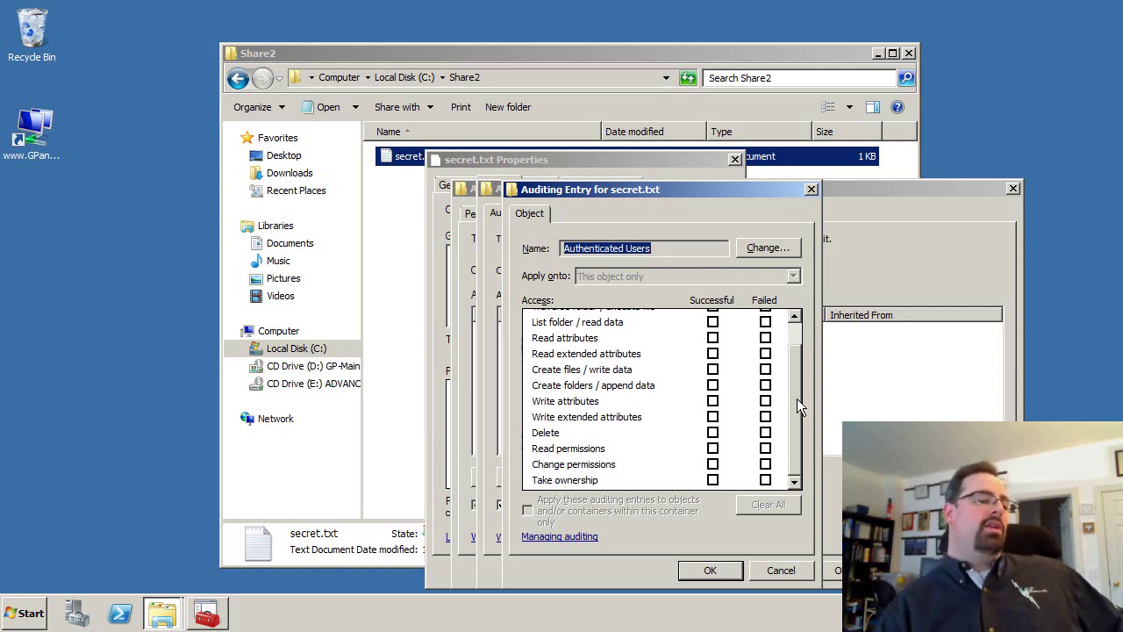
scroll(797, 398, up, 2)
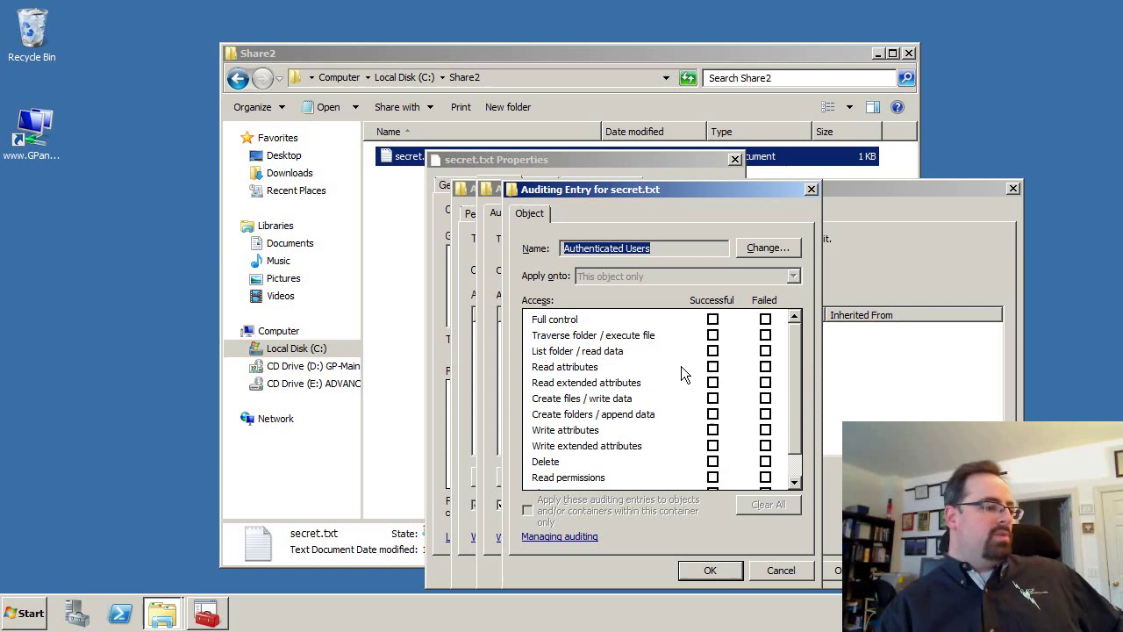
click(714, 369)
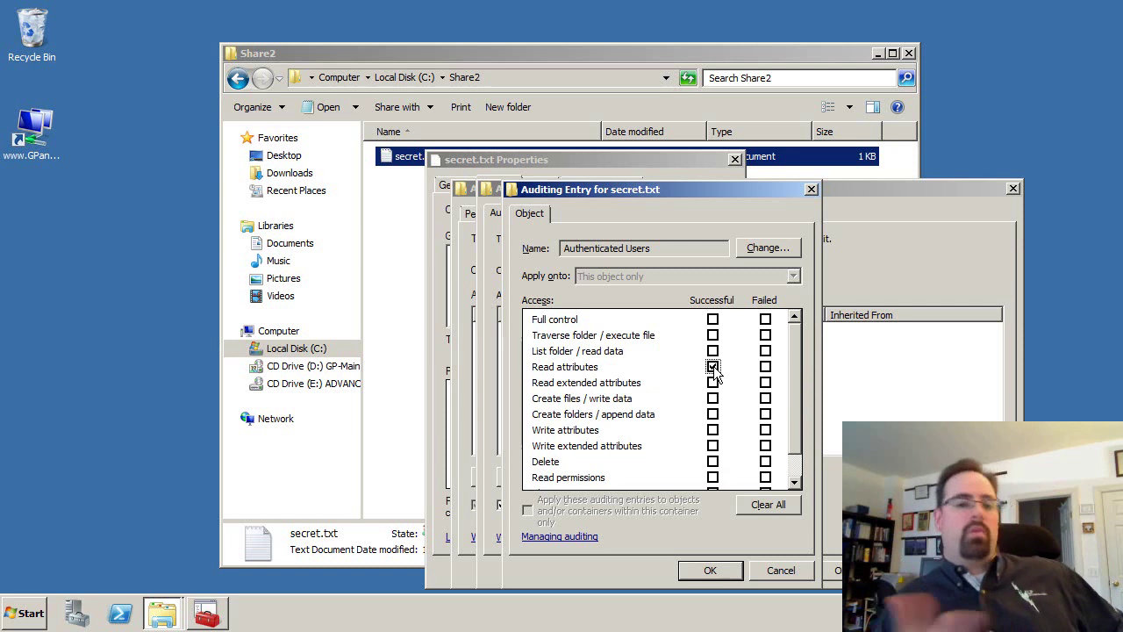
scroll(704, 415, down, 1)
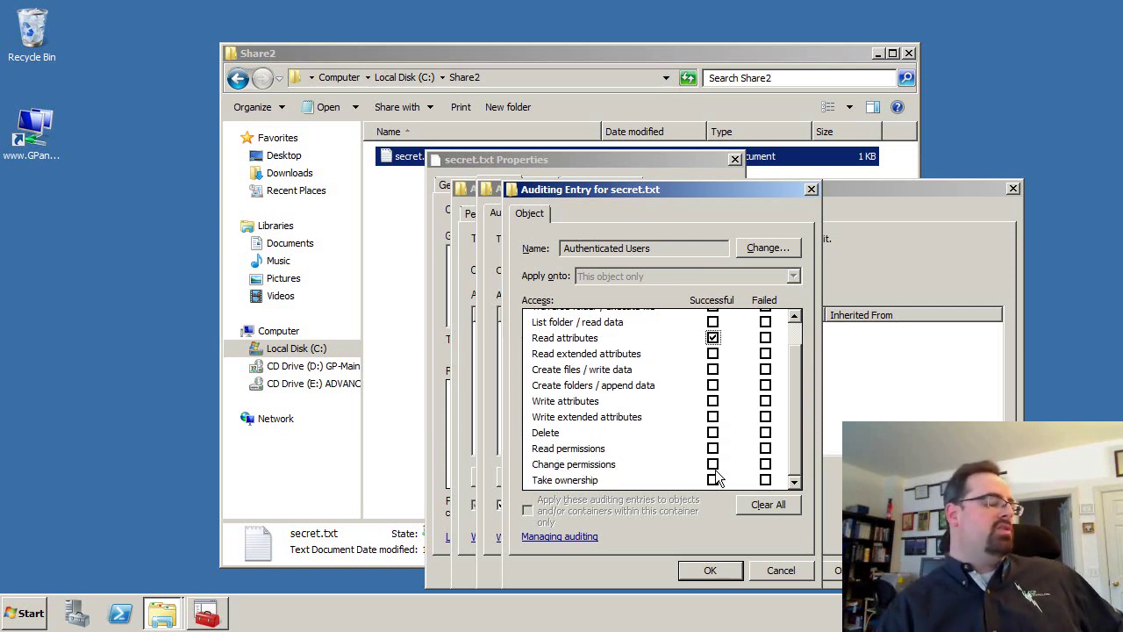
click(713, 465)
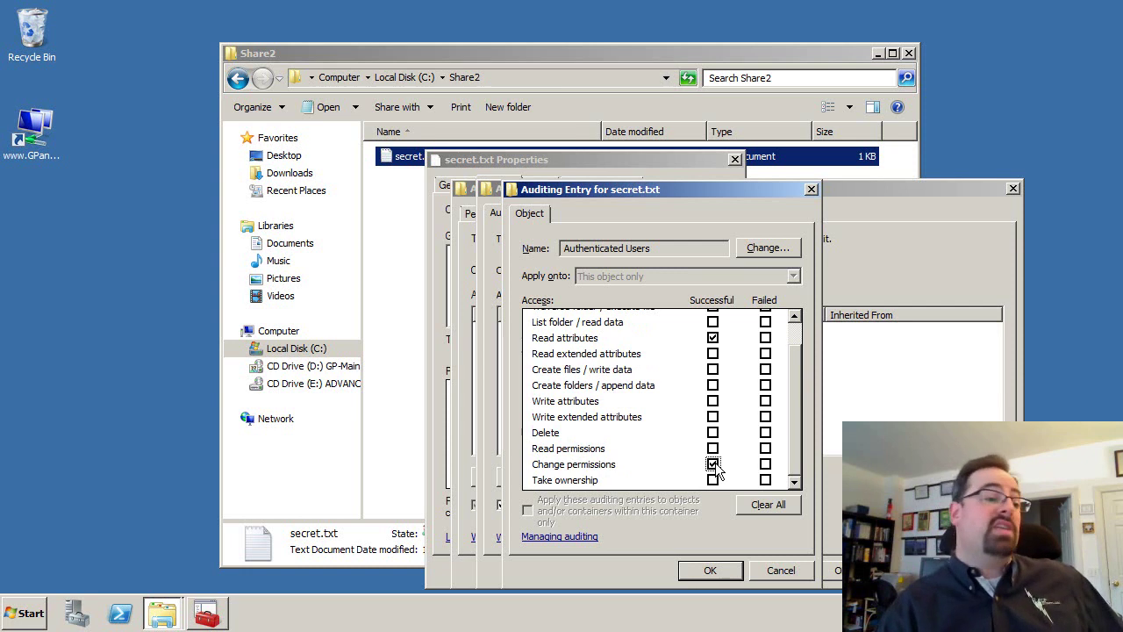
click(767, 404)
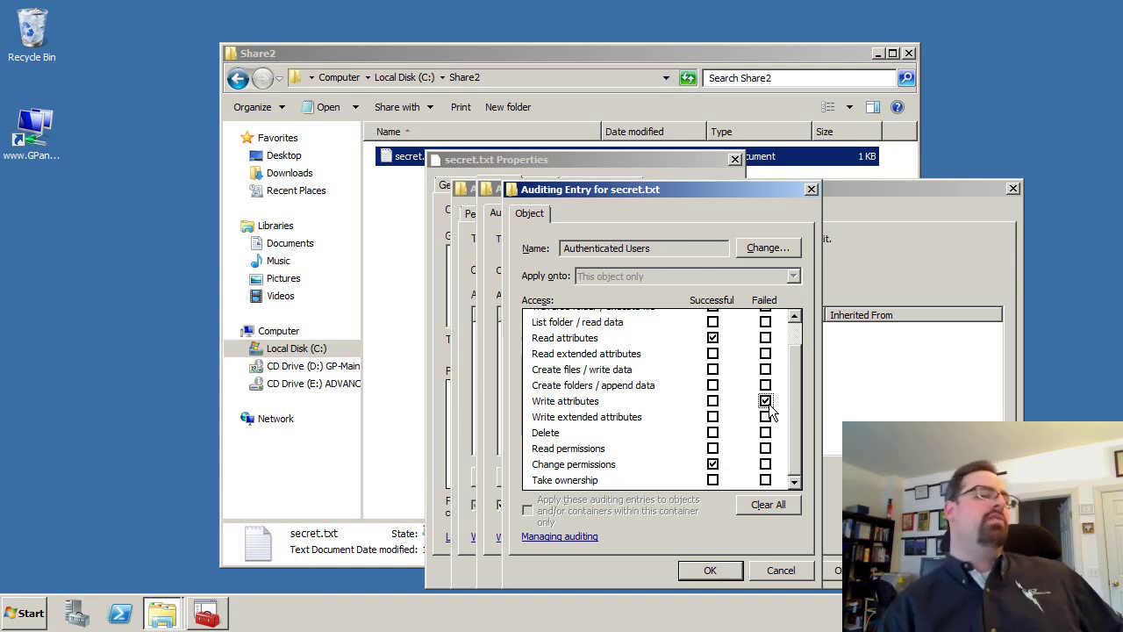
Enable success auditing for Full control and save the auditing entry in the properties of secret.txt
scroll(766, 410, up, 1)
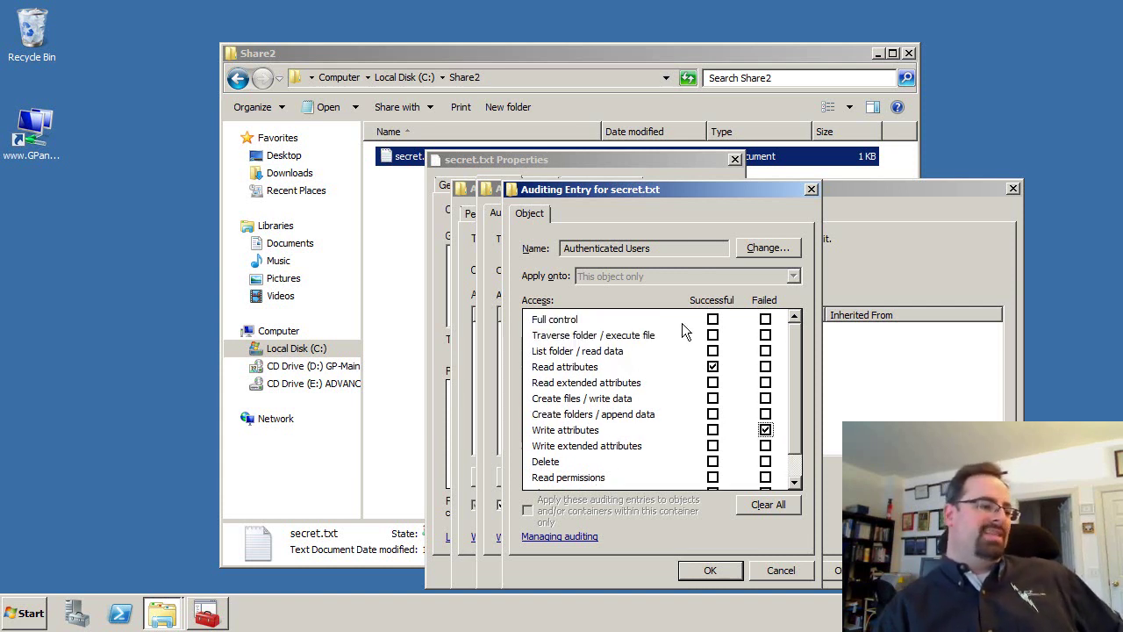
click(713, 321)
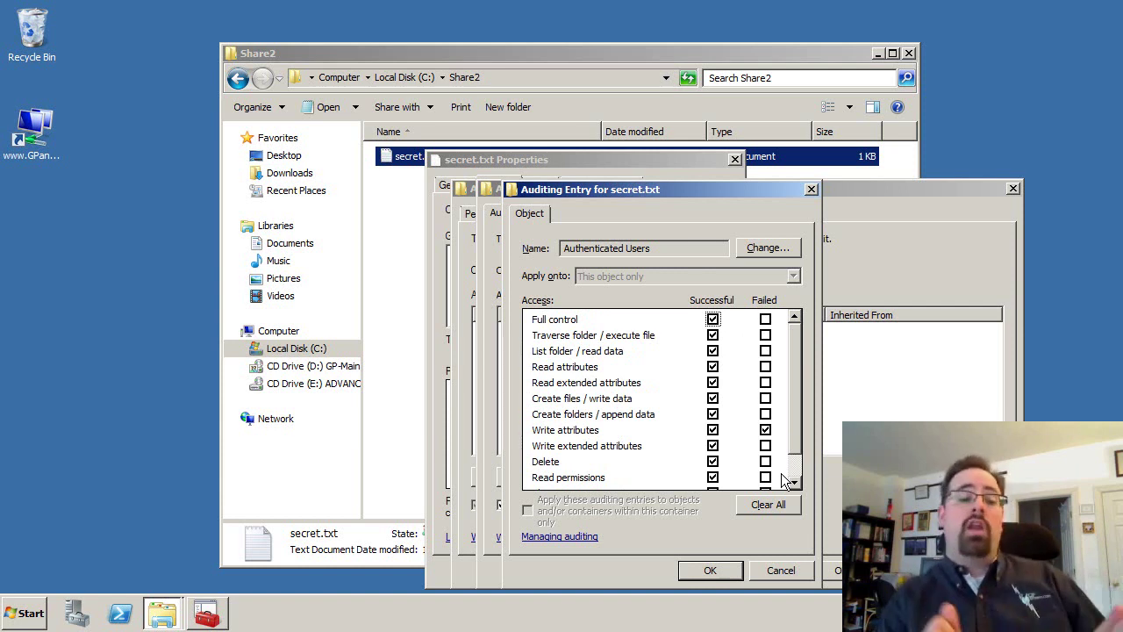
click(700, 566)
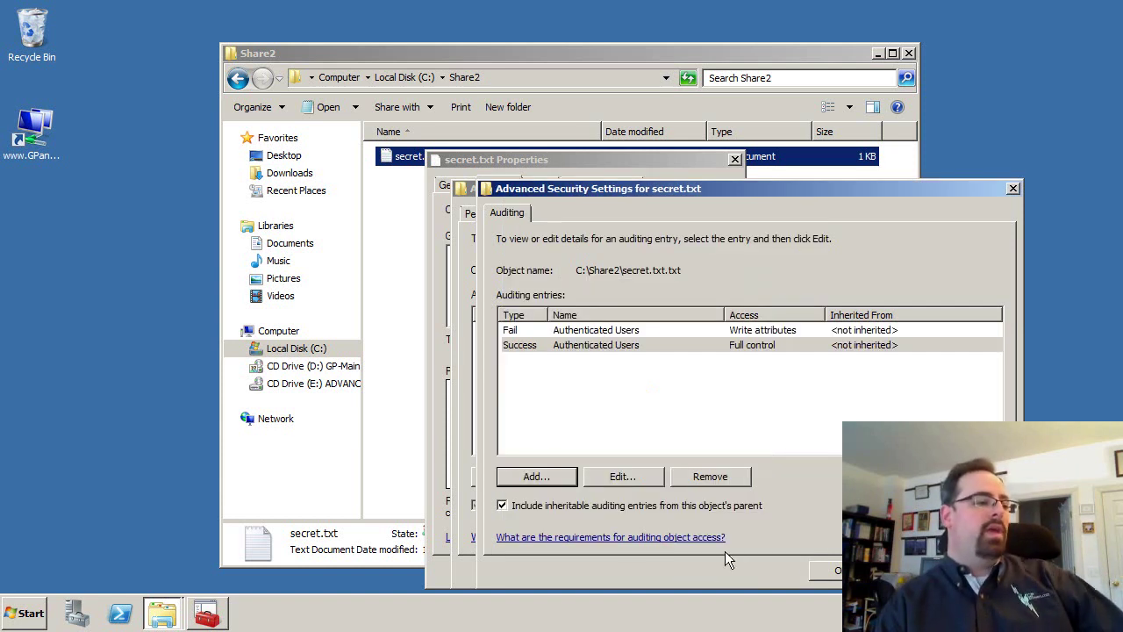
click(823, 568)
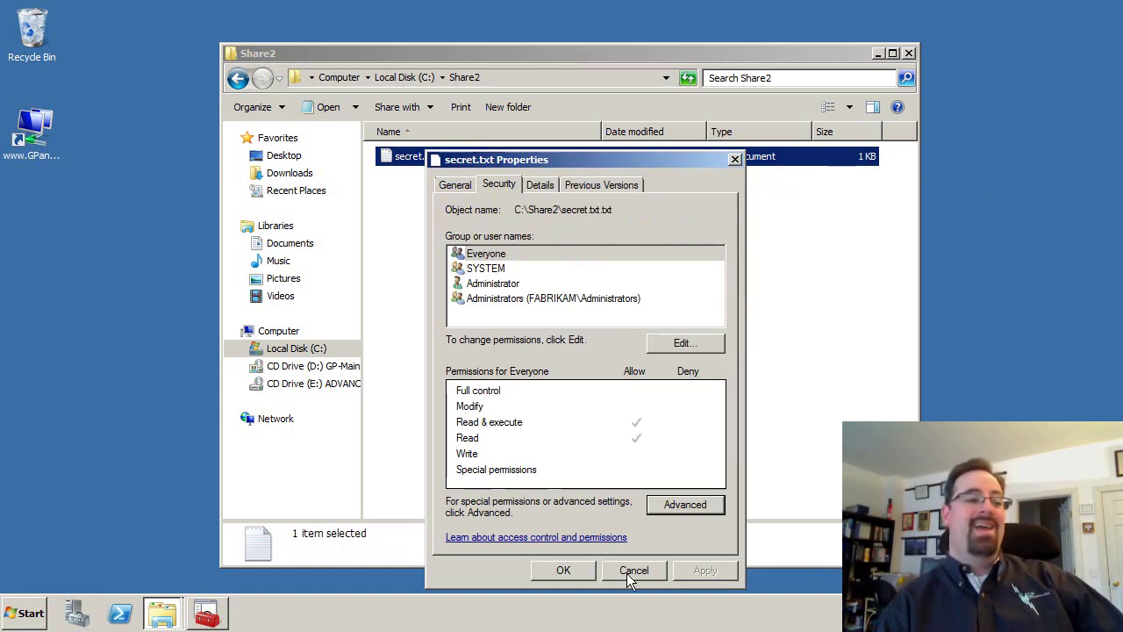
click(563, 571)
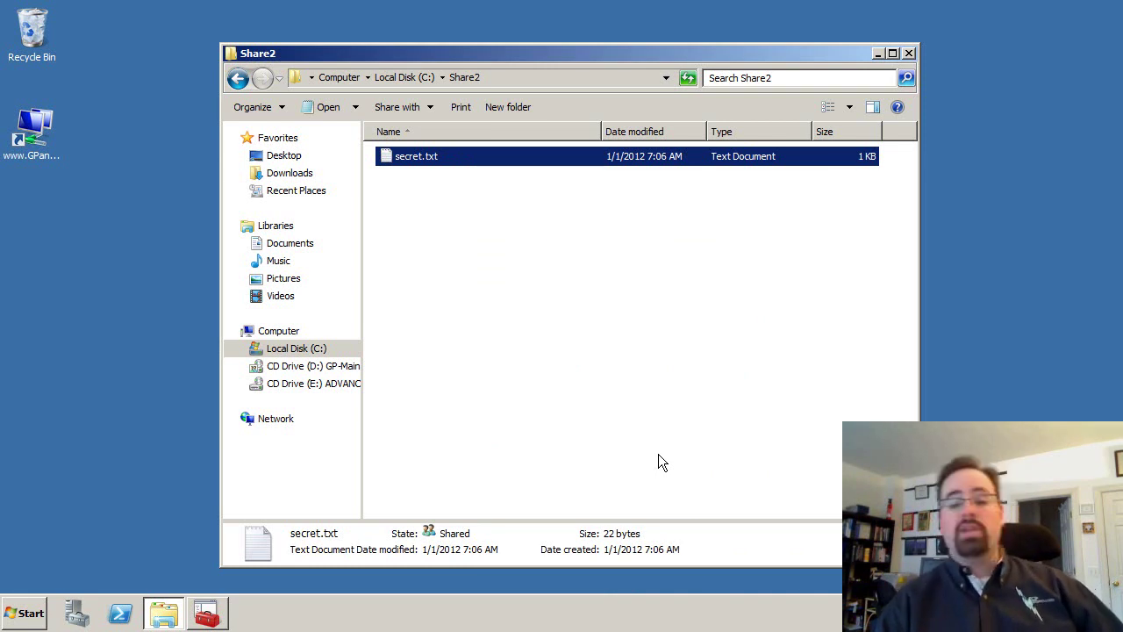
In Group Policy Management, create a GPO named Turn on Auditing linked to East Sales Servers and open it for editing
click(207, 614)
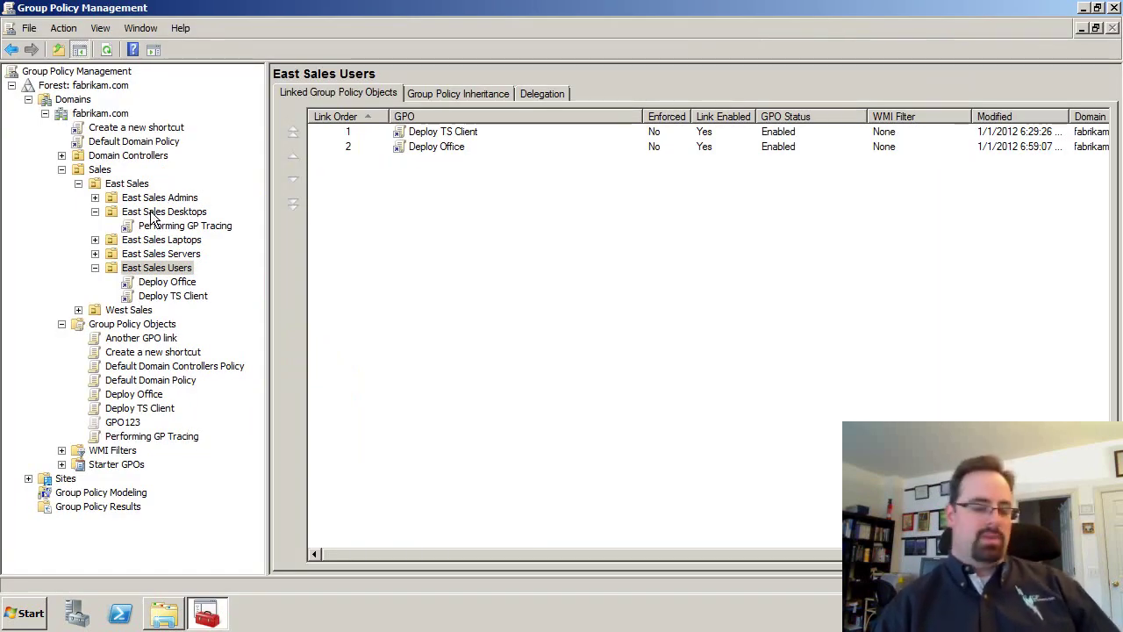
click(164, 255)
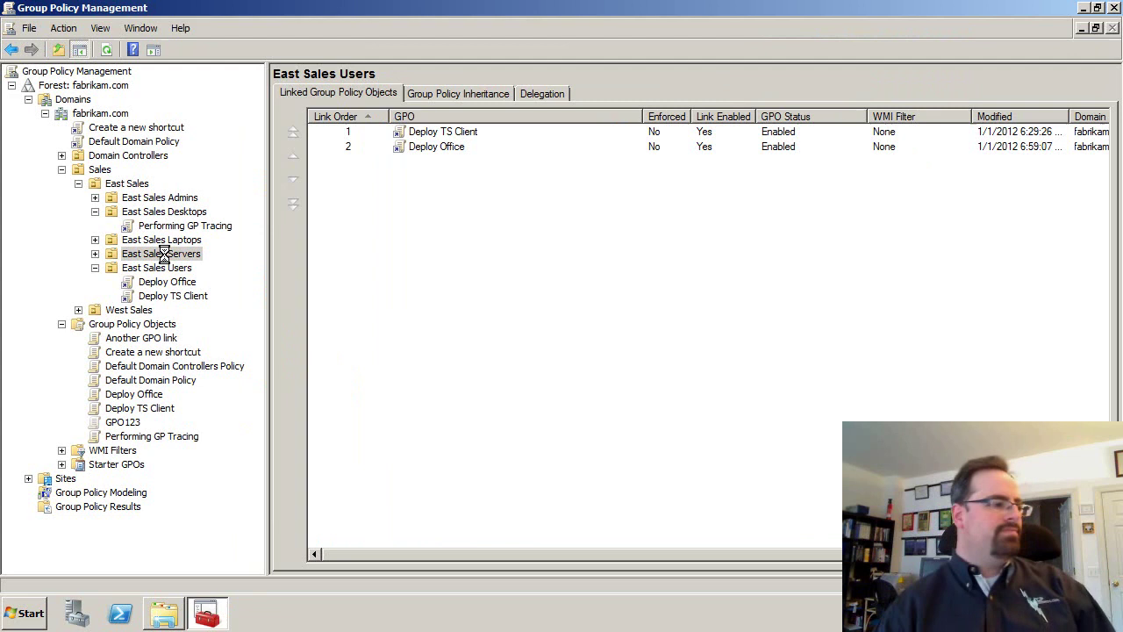
right_click(164, 254)
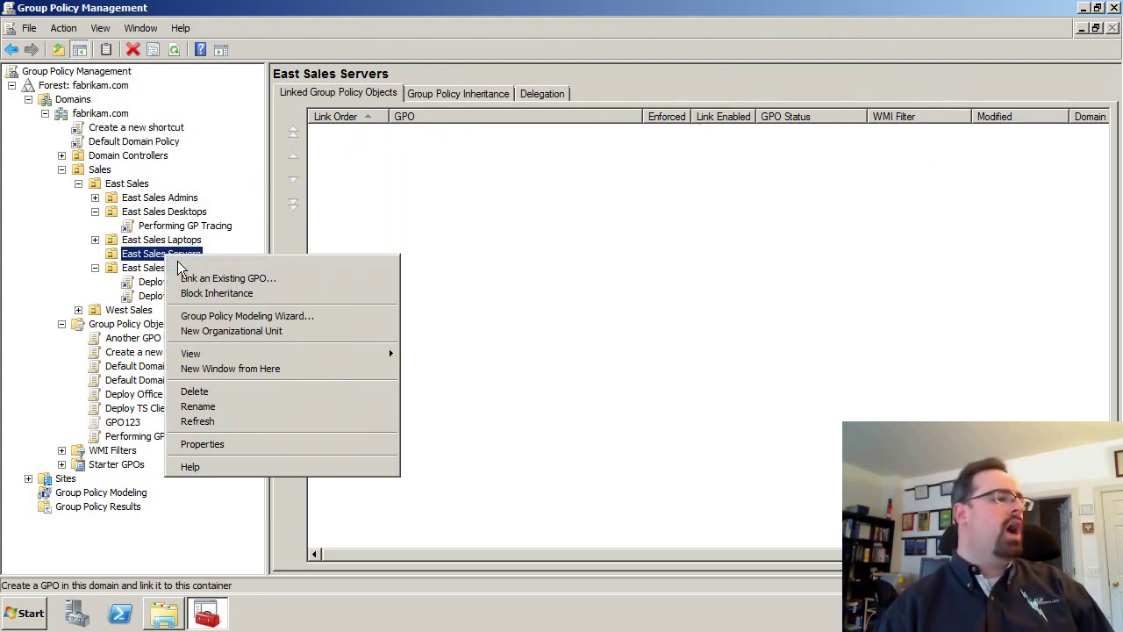
click(189, 262)
text(Turn on Auditing)
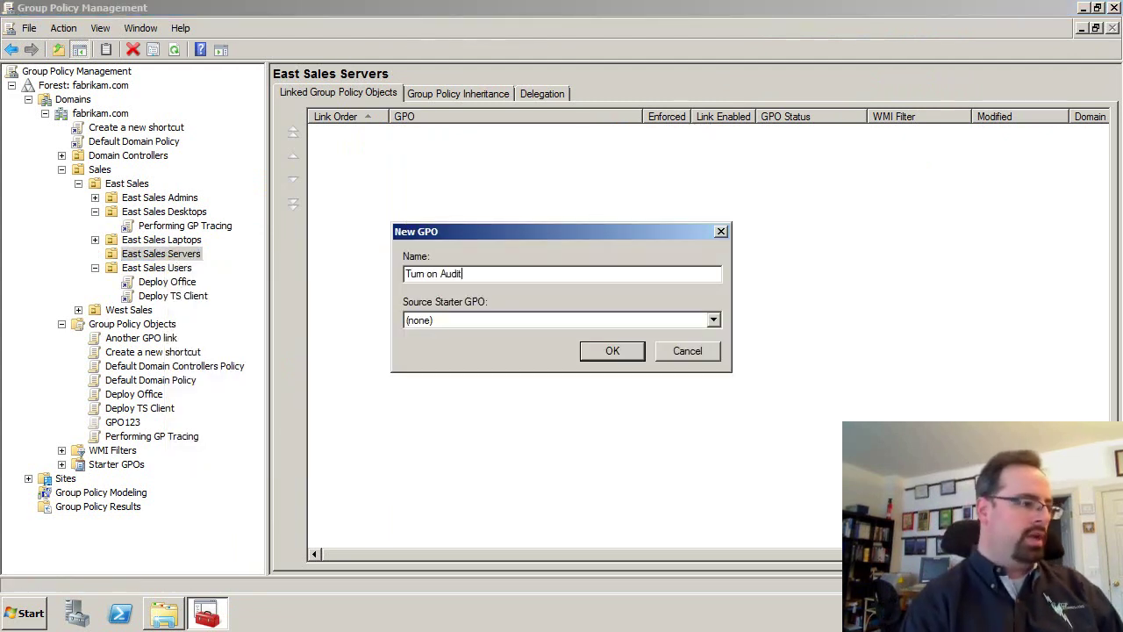
key(Return)
right_click(179, 268)
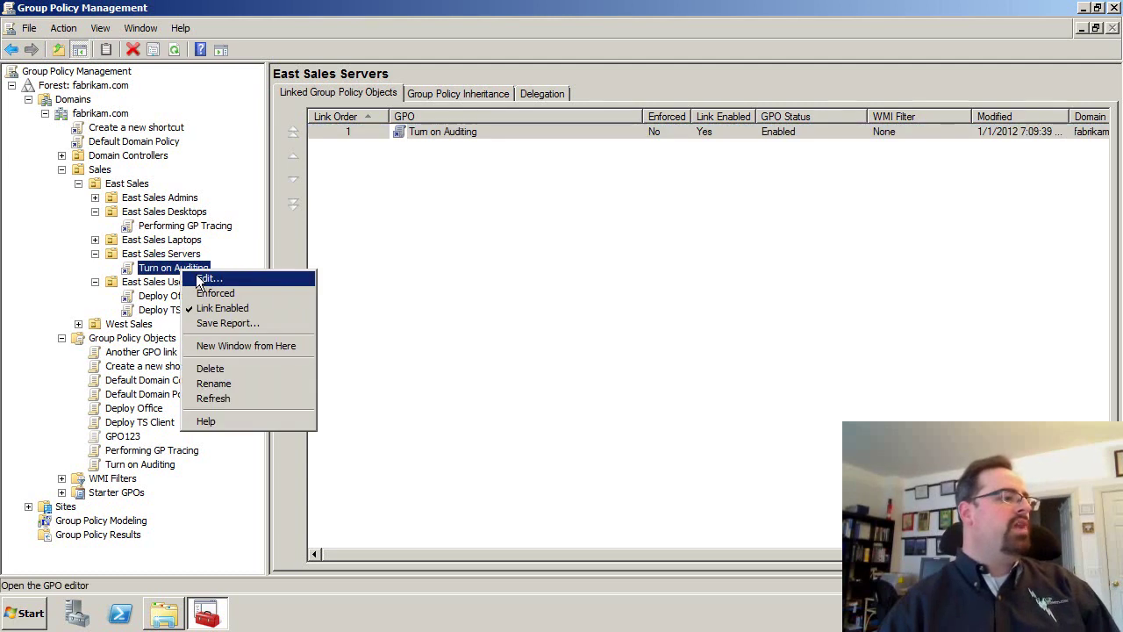
click(202, 276)
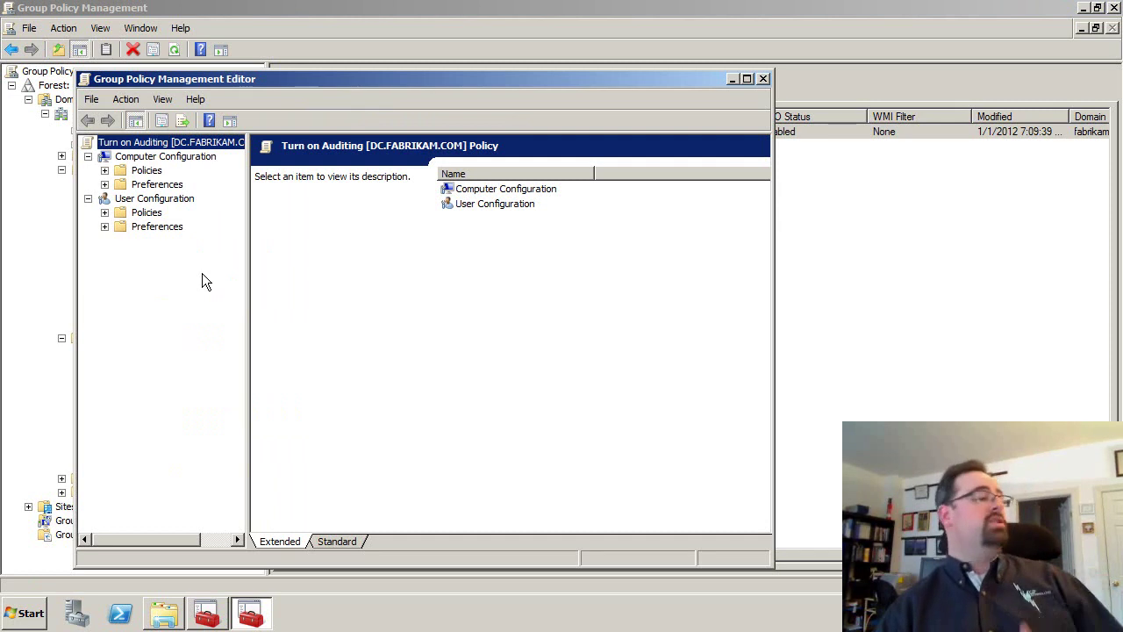
Open the computer-level Audit Policy under Windows Settings, Security Settings, Local Policies in the Turn on Auditing GPO
click(104, 171)
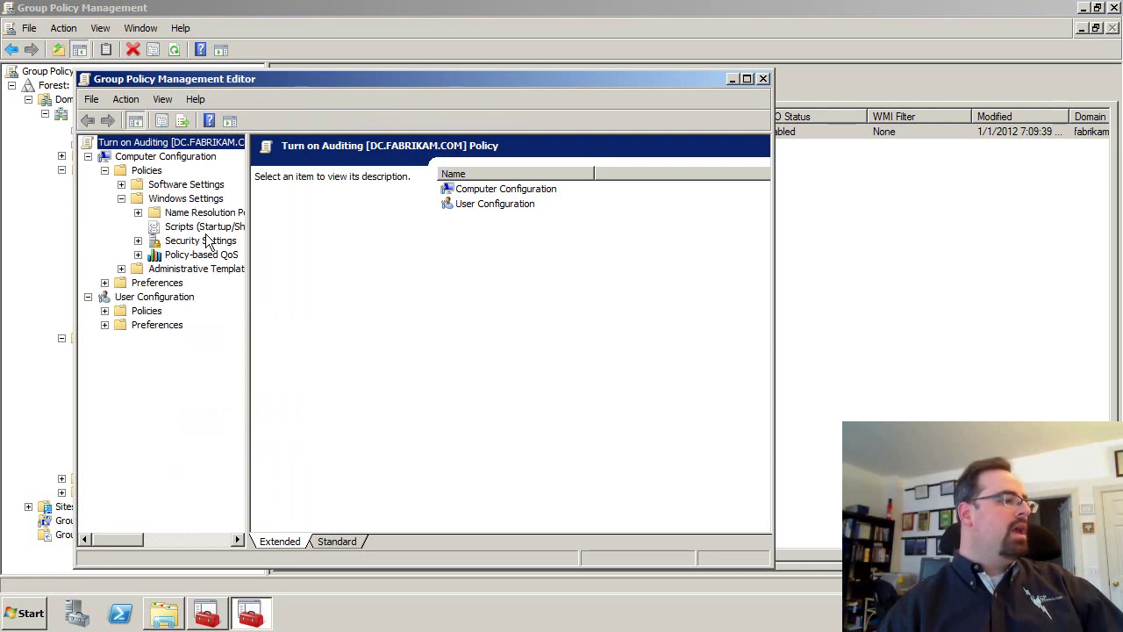
click(200, 240)
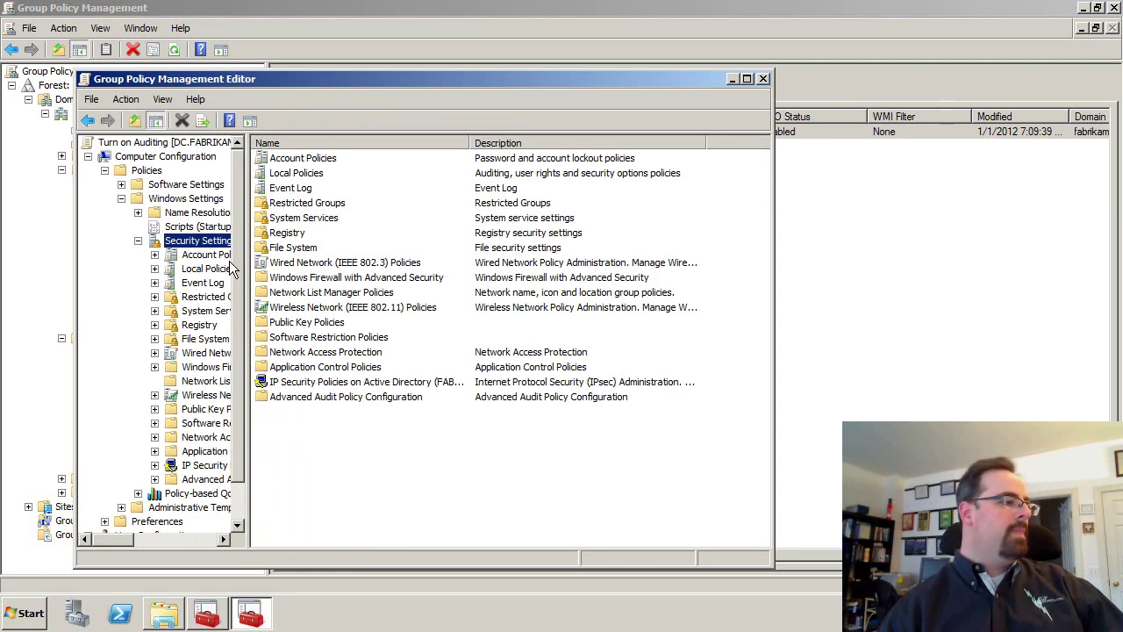
double_click(230, 270)
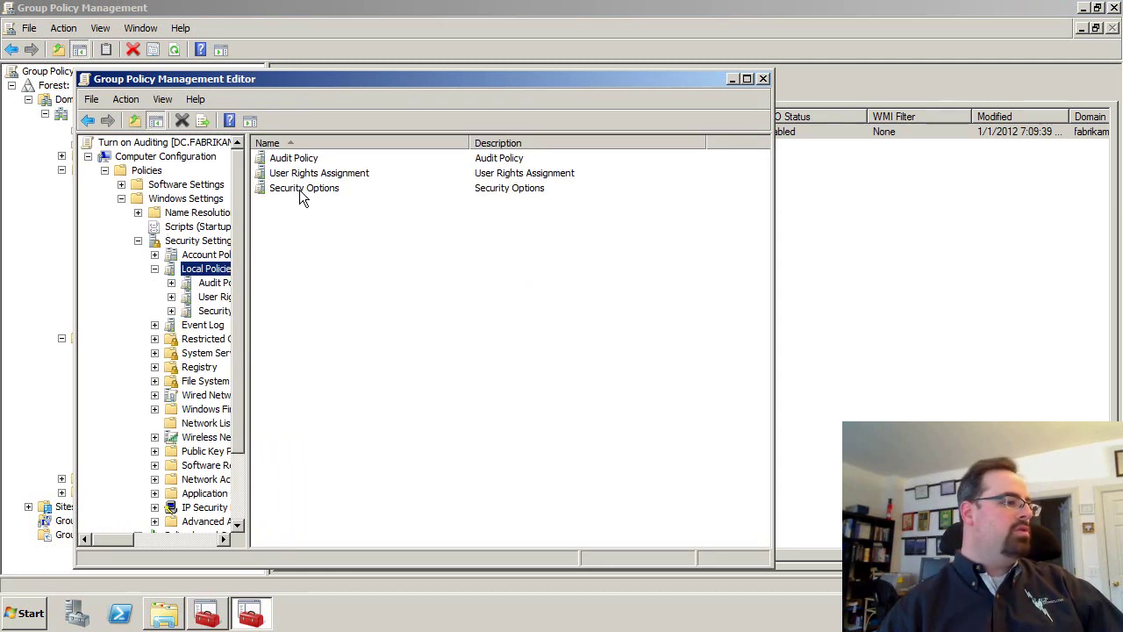
double_click(303, 162)
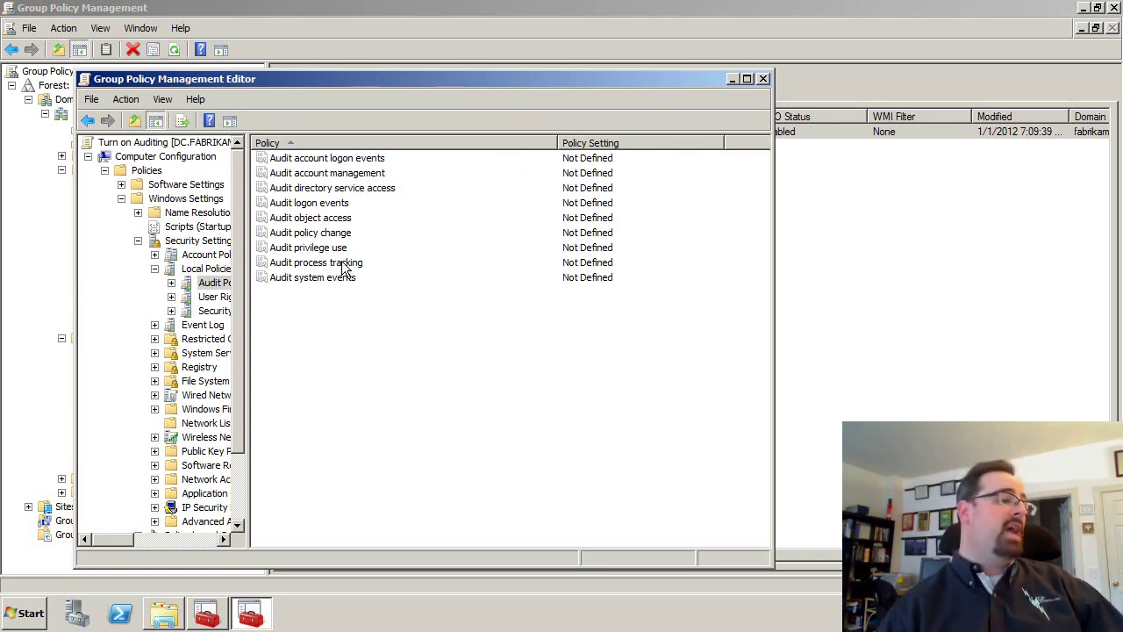
Define the Audit object access policy to audit both Success and Failure attempts and save it
click(331, 220)
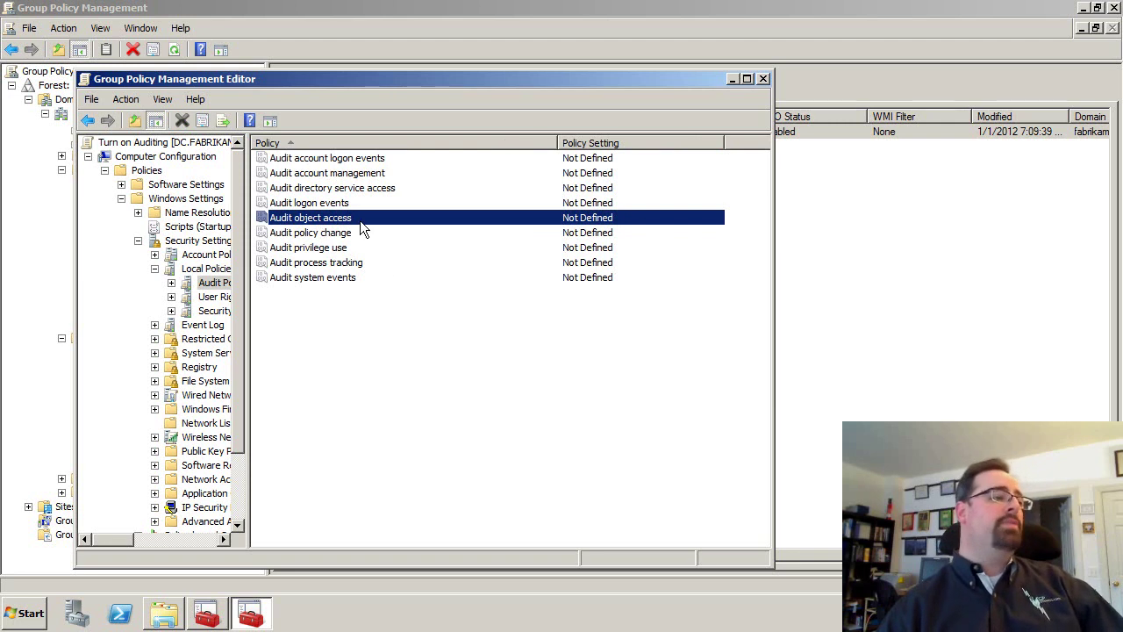
double_click(359, 220)
click(313, 215)
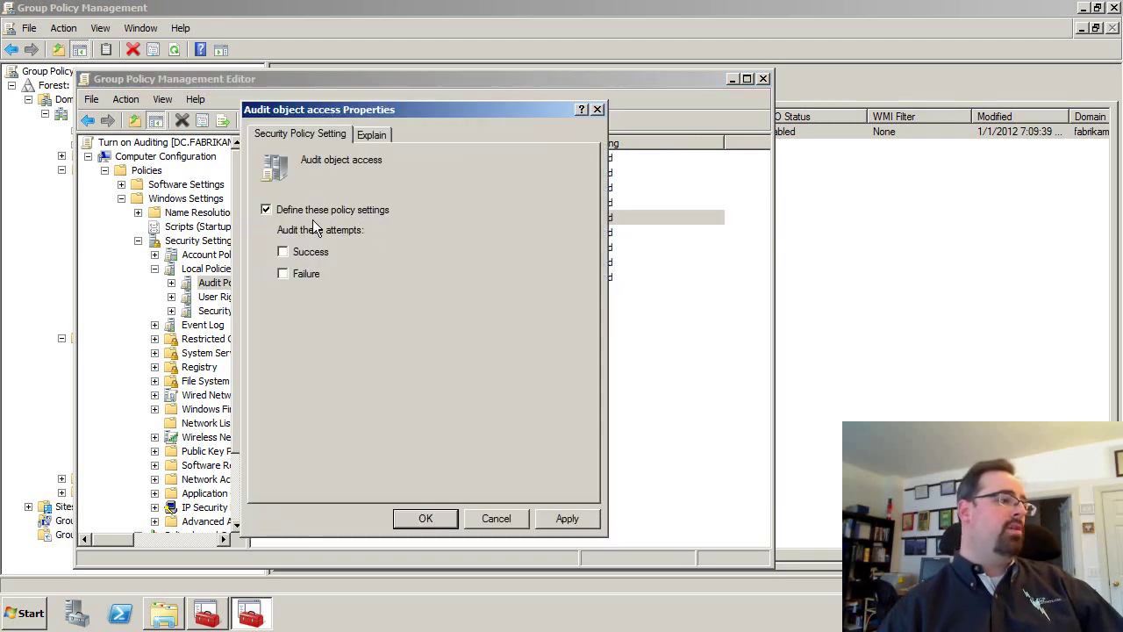
click(306, 273)
drag(366, 109, 554, 126)
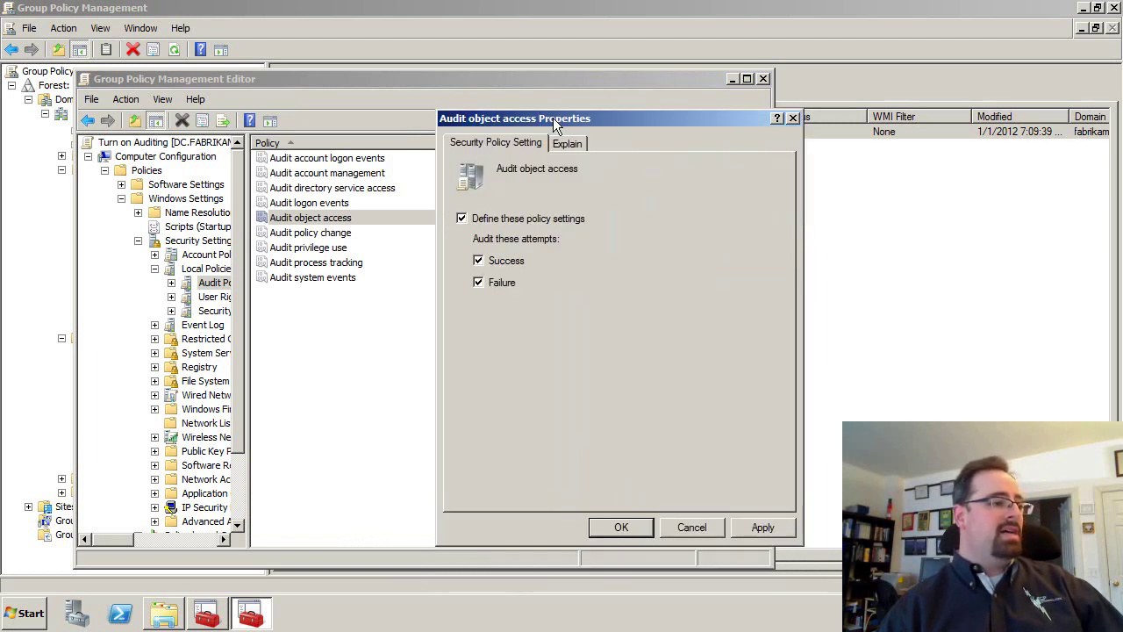
click(620, 529)
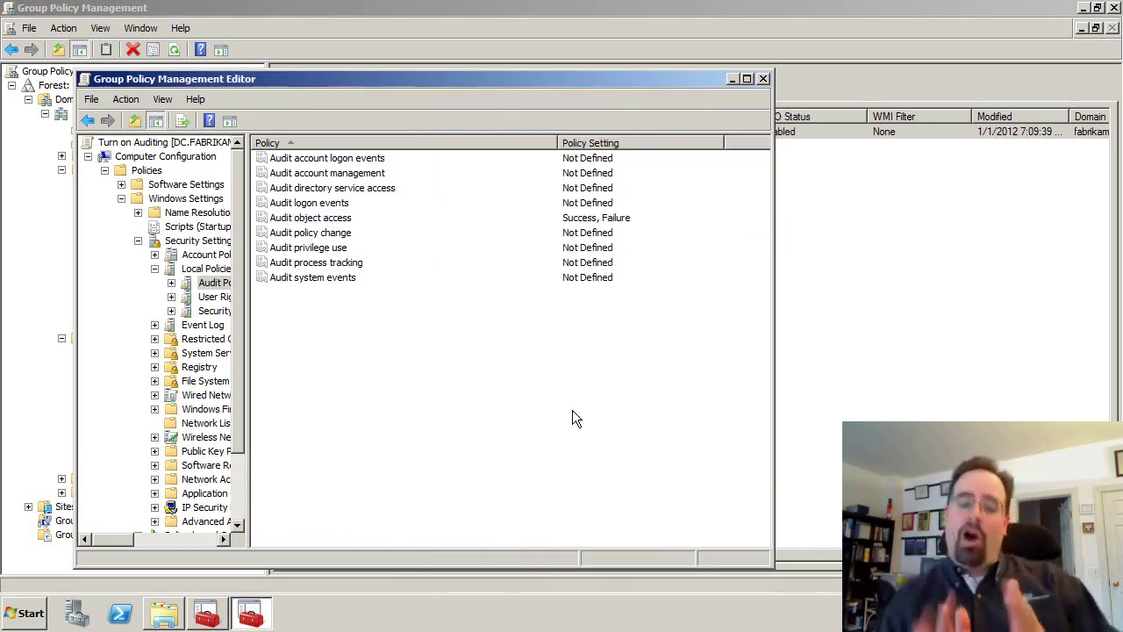